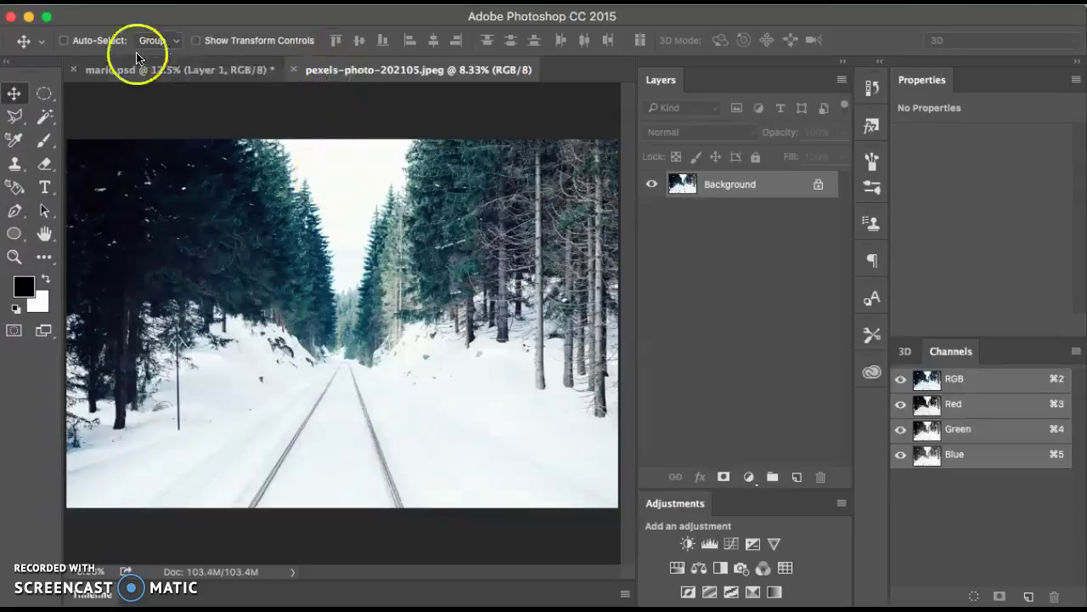
Close the mario.psd document
click(73, 71)
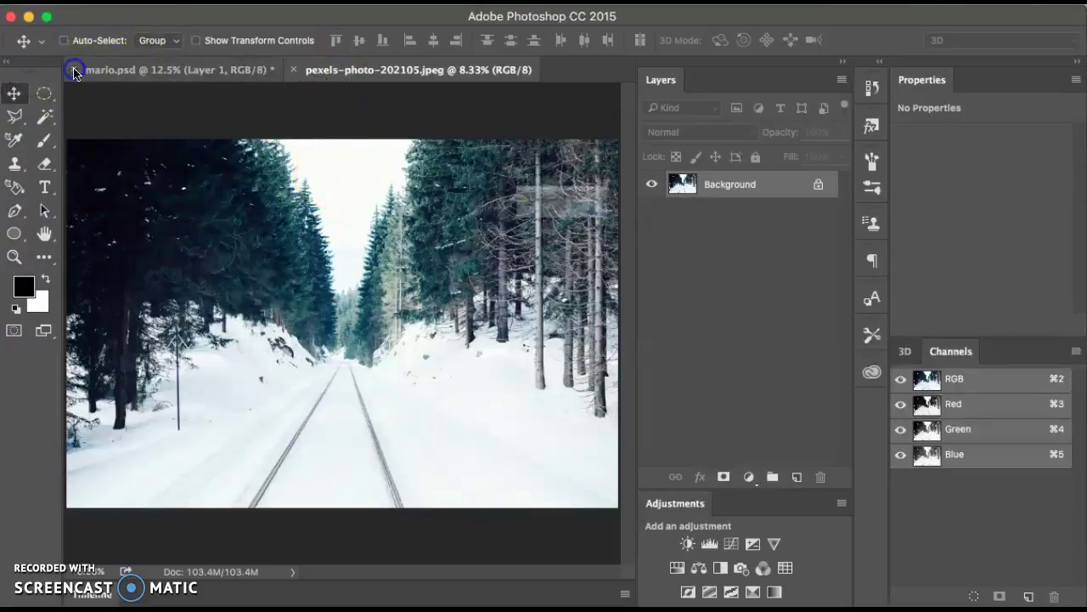
click(491, 245)
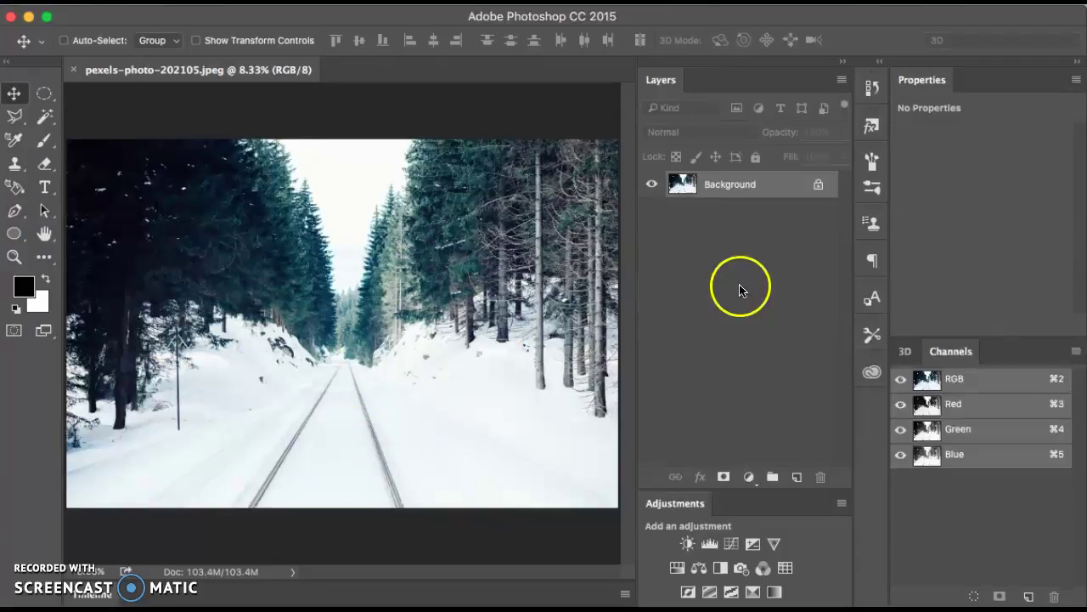
Convert the locked Background of the forest photo into a regular layer named Layer 0, in Normal mode at 100% opacity
click(728, 188)
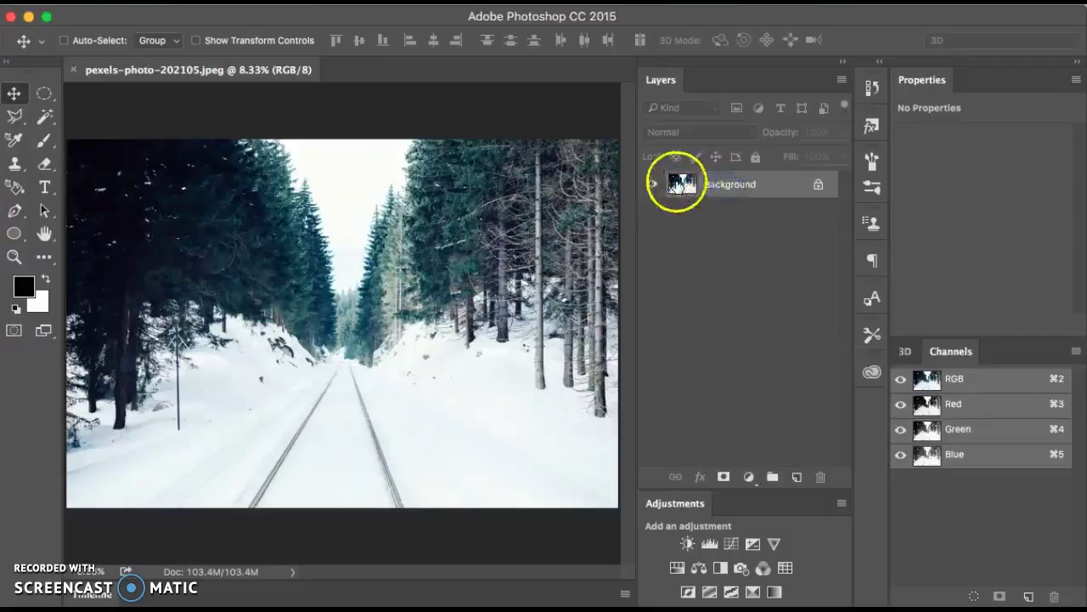
double_click(680, 184)
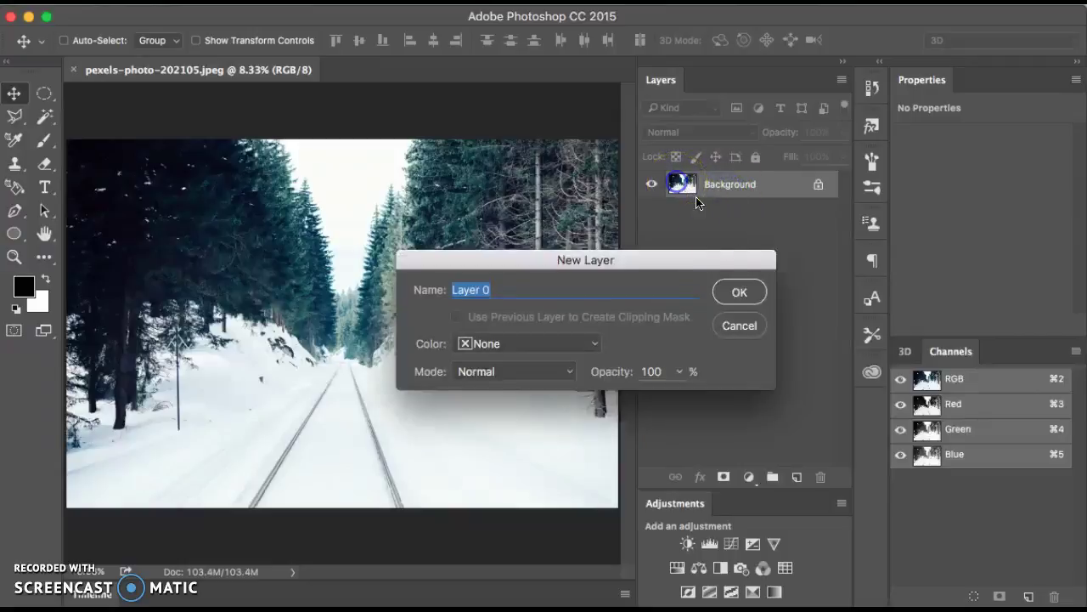
click(739, 293)
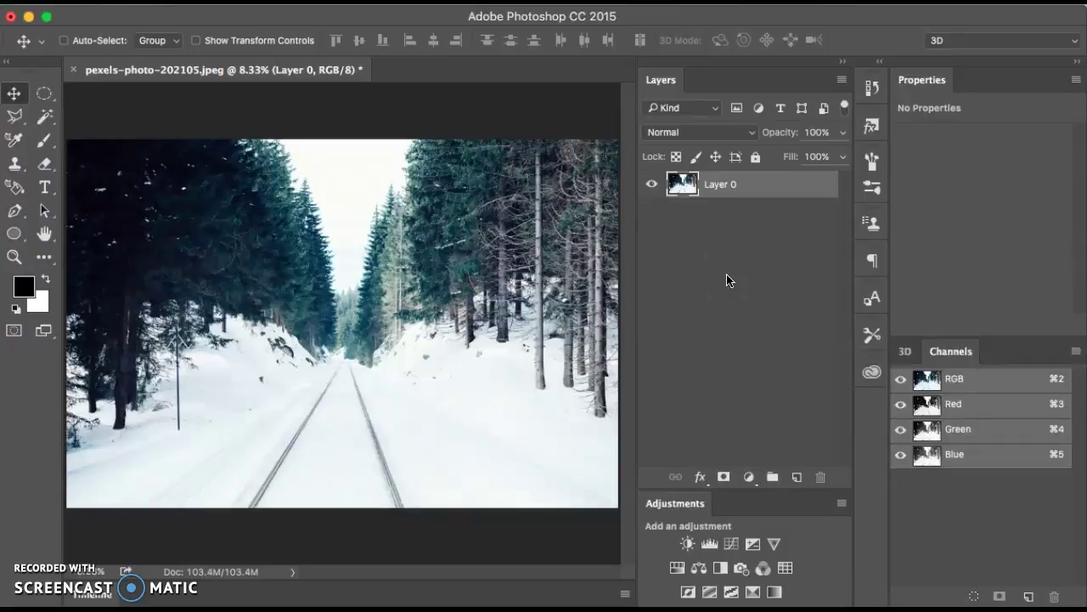
Add a new empty layer named Layer 1 above the photo and keep it selected
click(842, 83)
click(877, 61)
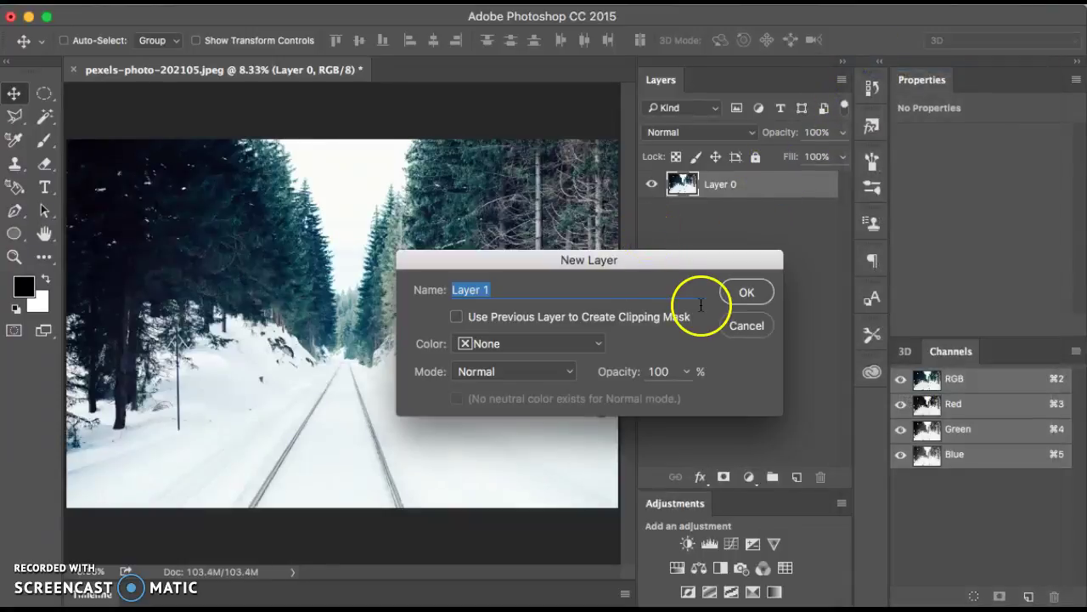
click(744, 294)
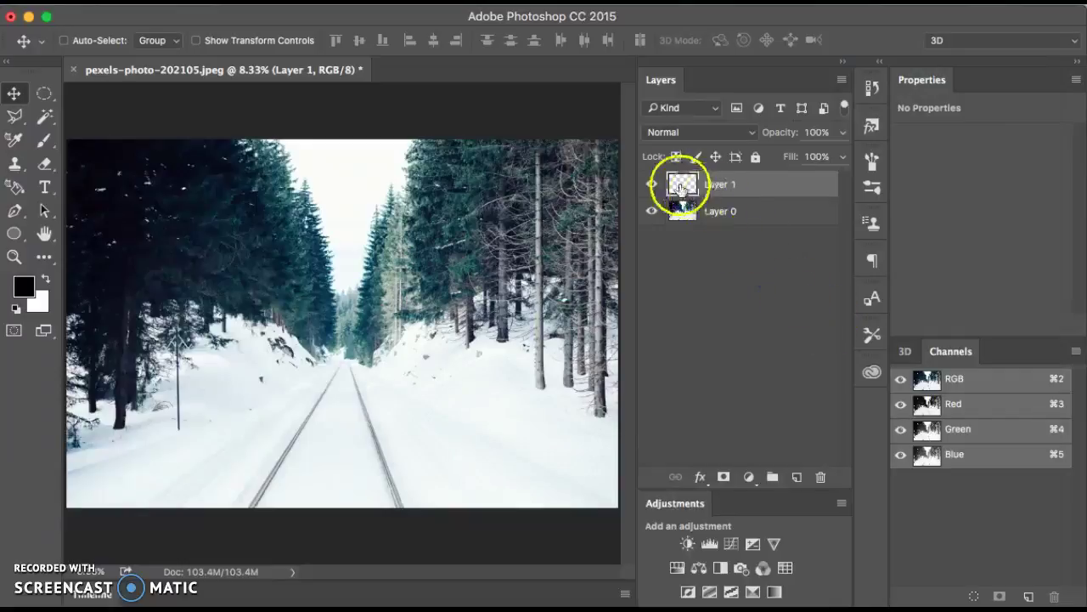
click(679, 183)
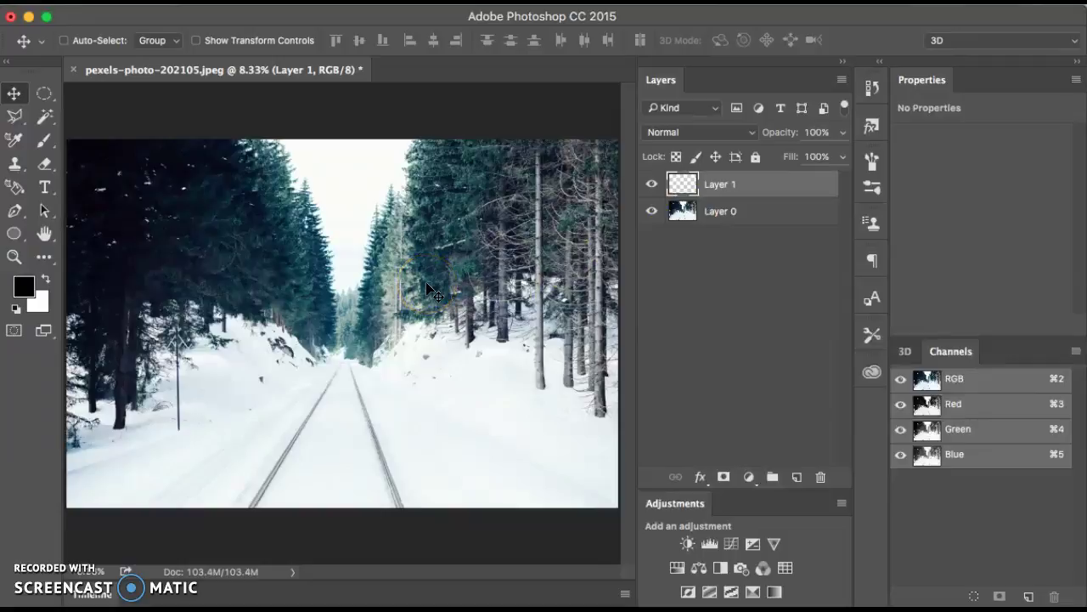
Open the Vanishing Point filter on the empty layer and fit its window to the screen
click(437, 311)
click(424, 1)
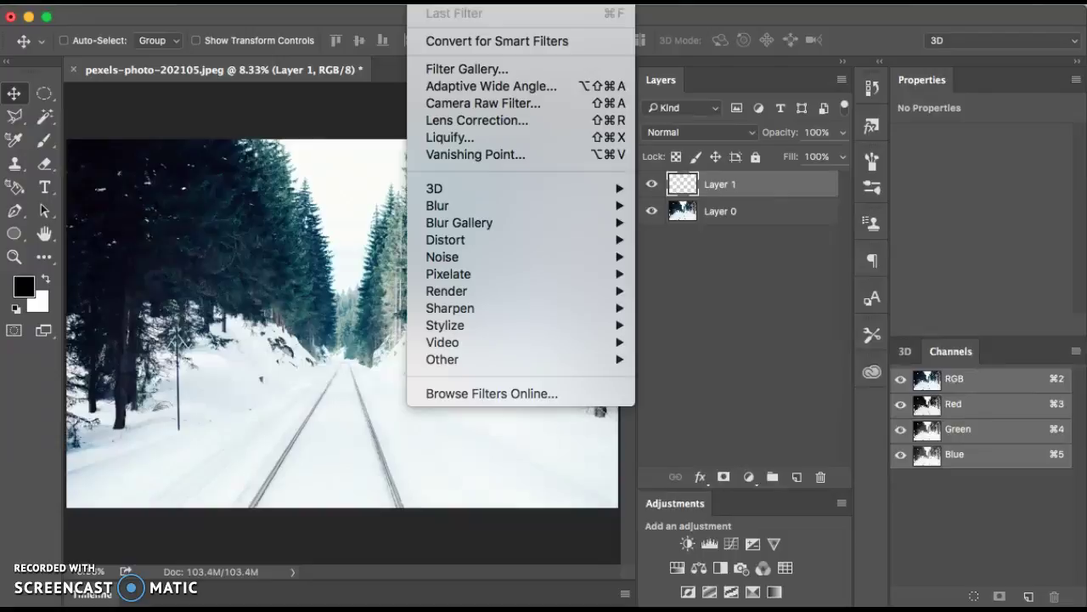
click(474, 156)
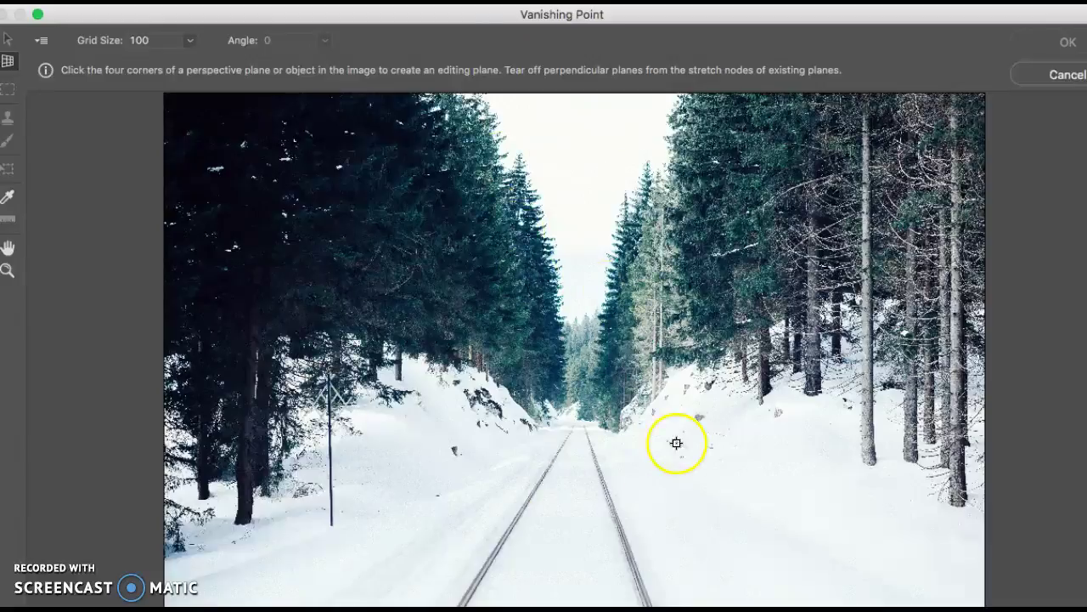
drag(663, 13, 653, 12)
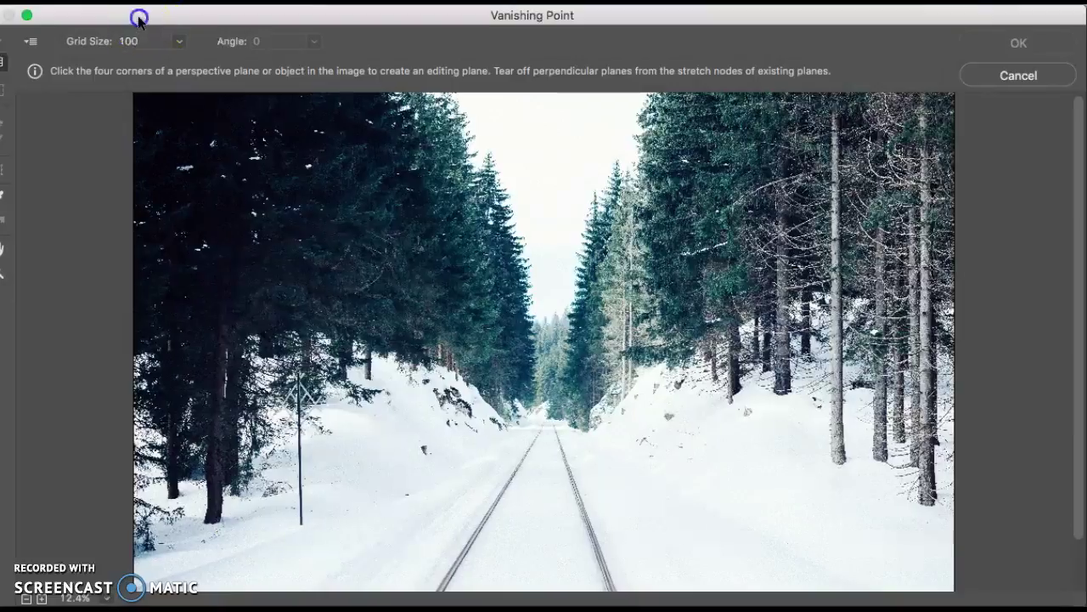
mouse_move(139, 16)
mouse_down()
mouse_move(170, 19)
mouse_move(158, 17)
mouse_up()
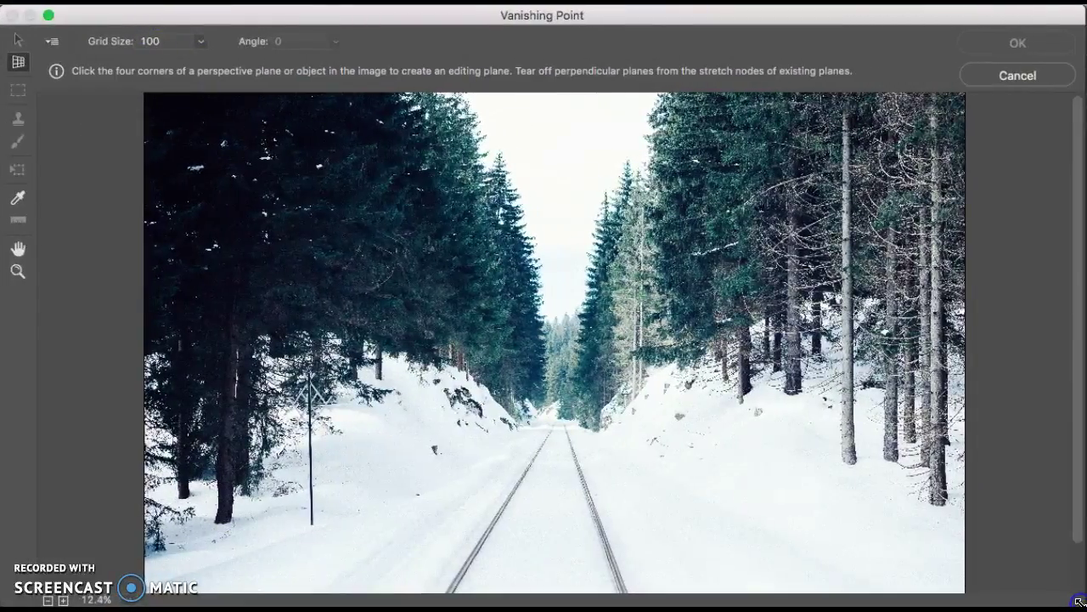
click(803, 340)
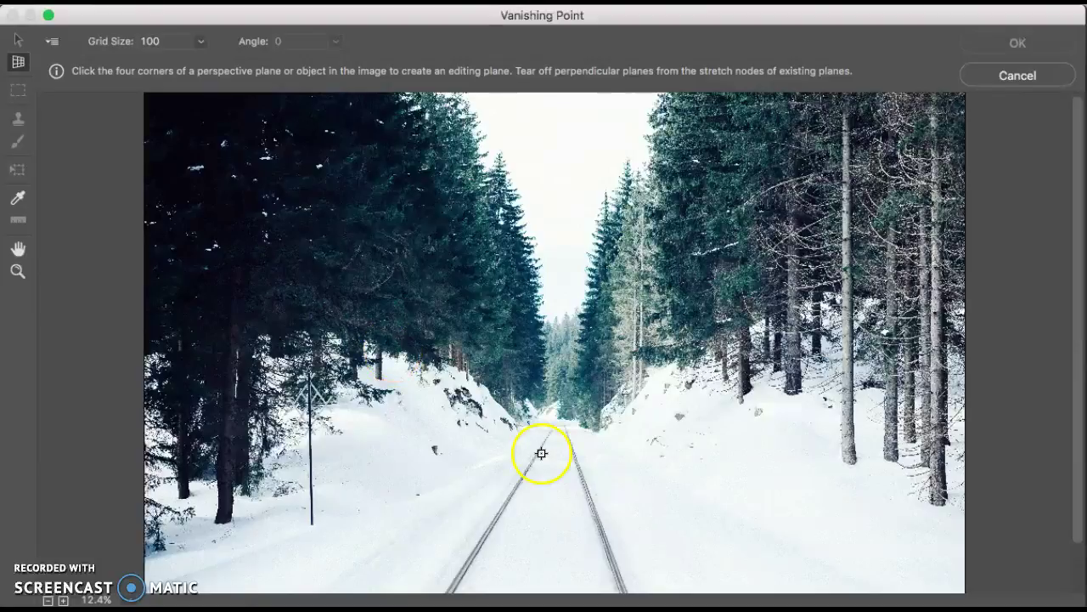
Create a four-corner perspective plane from the far end of the railway tracks, widening past both rails near the photo's lower edge
click(553, 422)
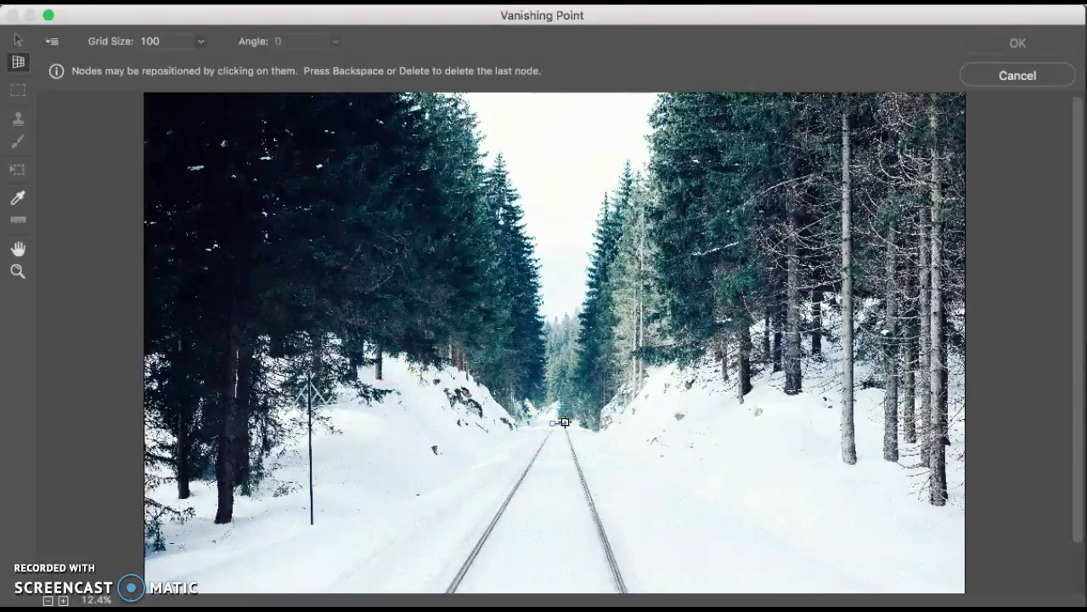
click(565, 422)
scroll(584, 470, down, 2)
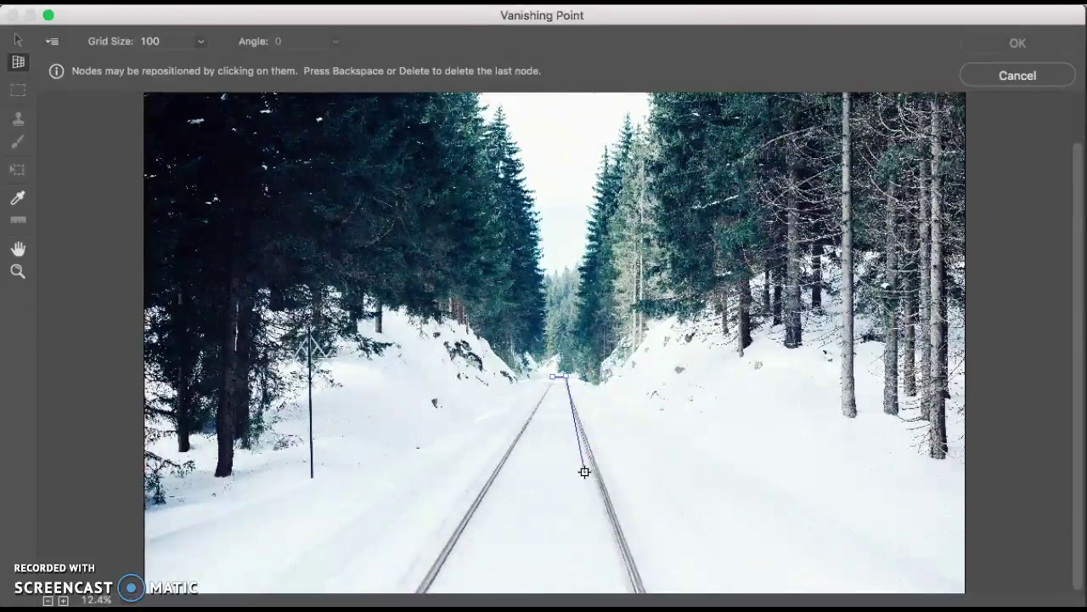
click(631, 563)
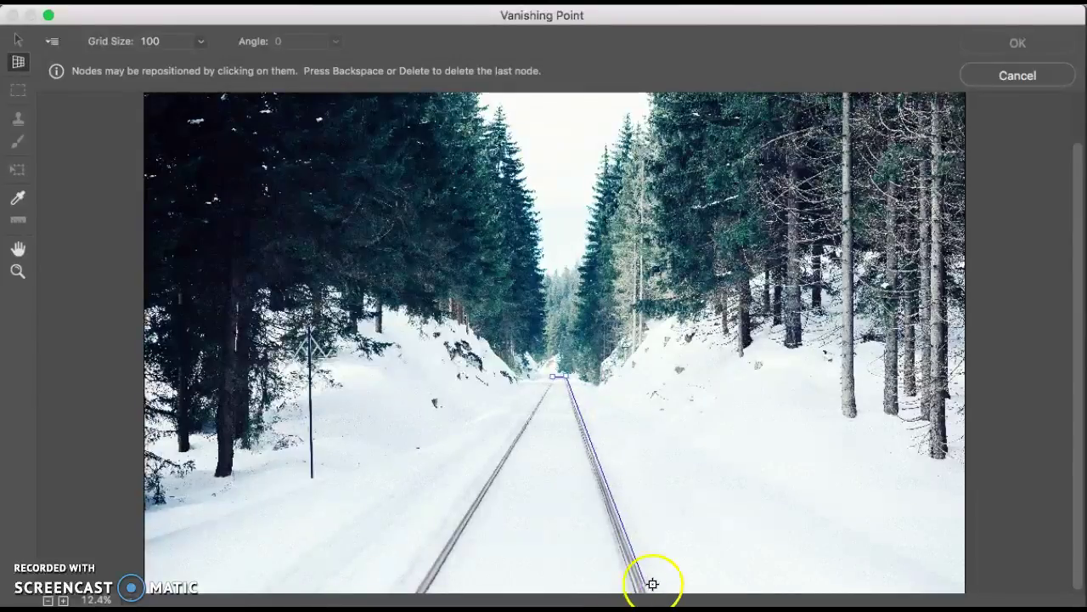
drag(728, 597, 724, 581)
drag(586, 564, 348, 579)
click(347, 579)
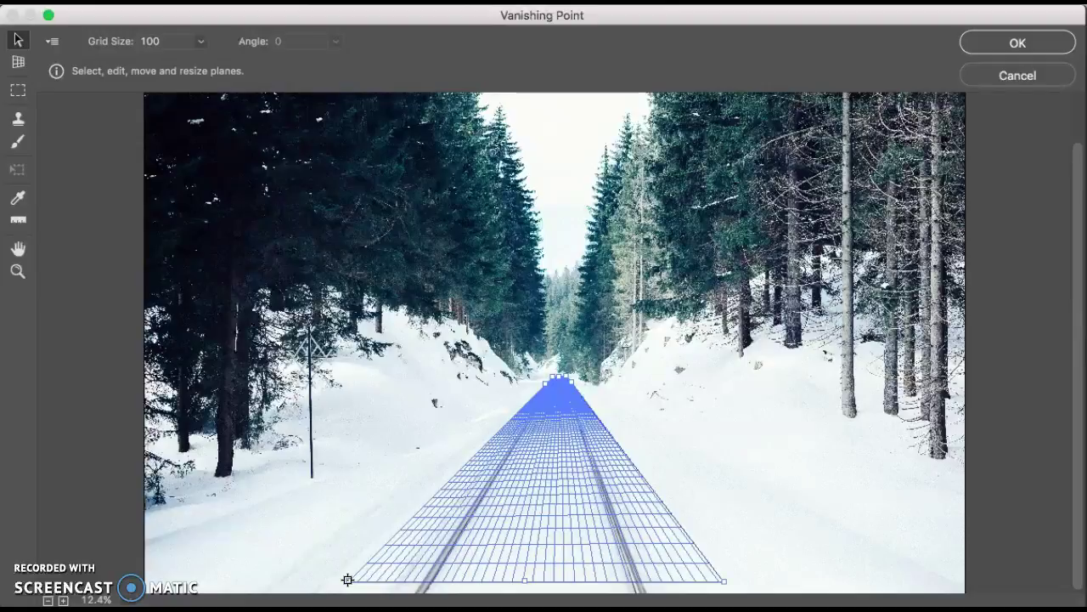
Paint two thin black strokes along the rails inside the plane with the Brush tool at diameter 100
click(18, 144)
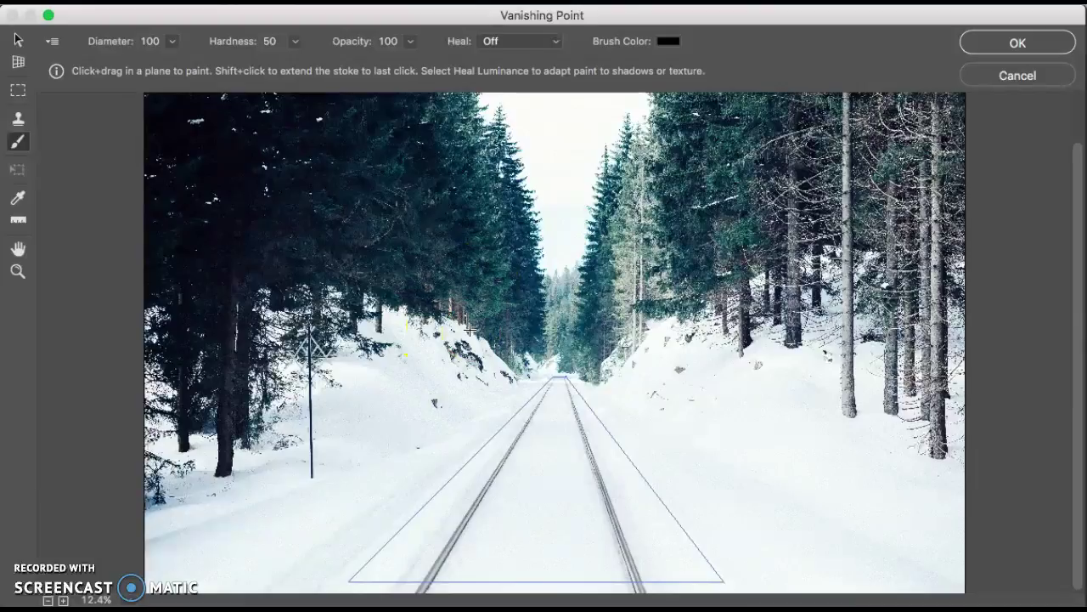
click(568, 383)
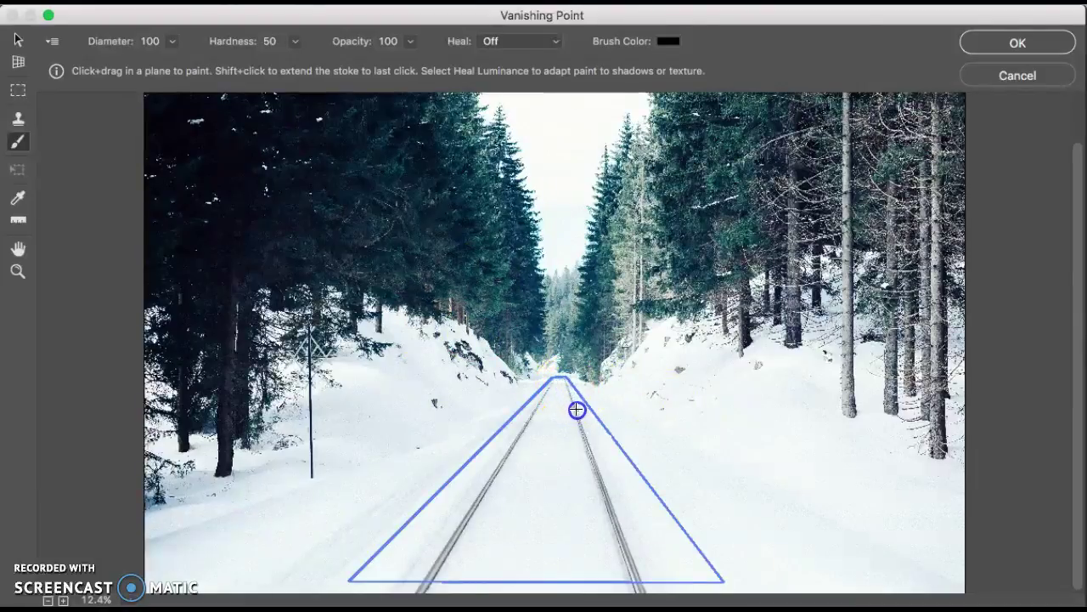
mouse_move(576, 410)
mouse_down()
mouse_move(672, 538)
mouse_move(677, 563)
mouse_up()
click(546, 412)
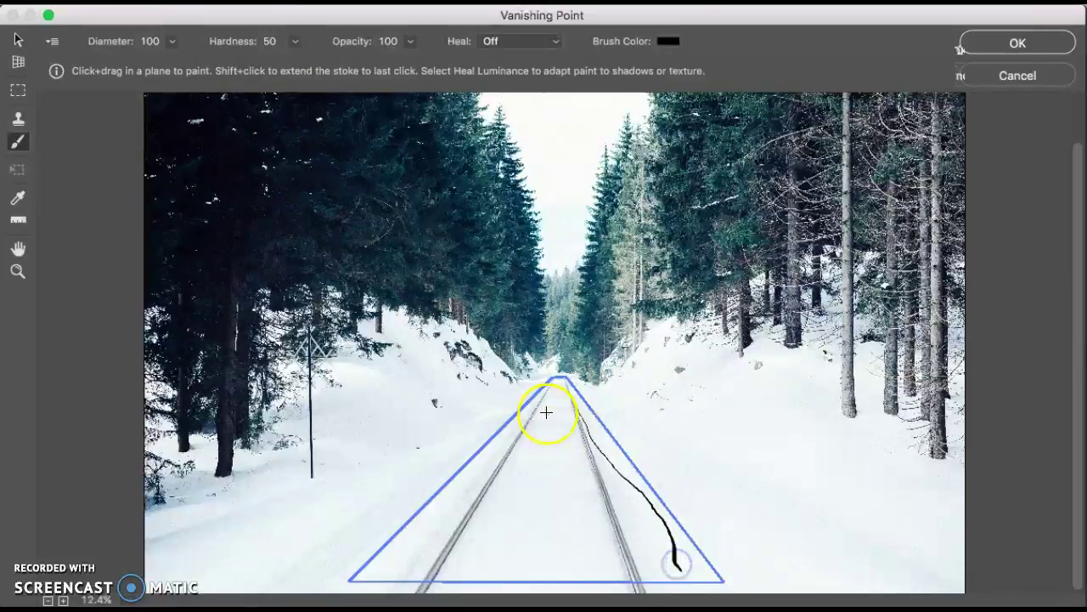
drag(546, 412, 424, 571)
Set the brush diameter to 500 and paint two thicker black strokes along the tracks inside the plane
click(520, 498)
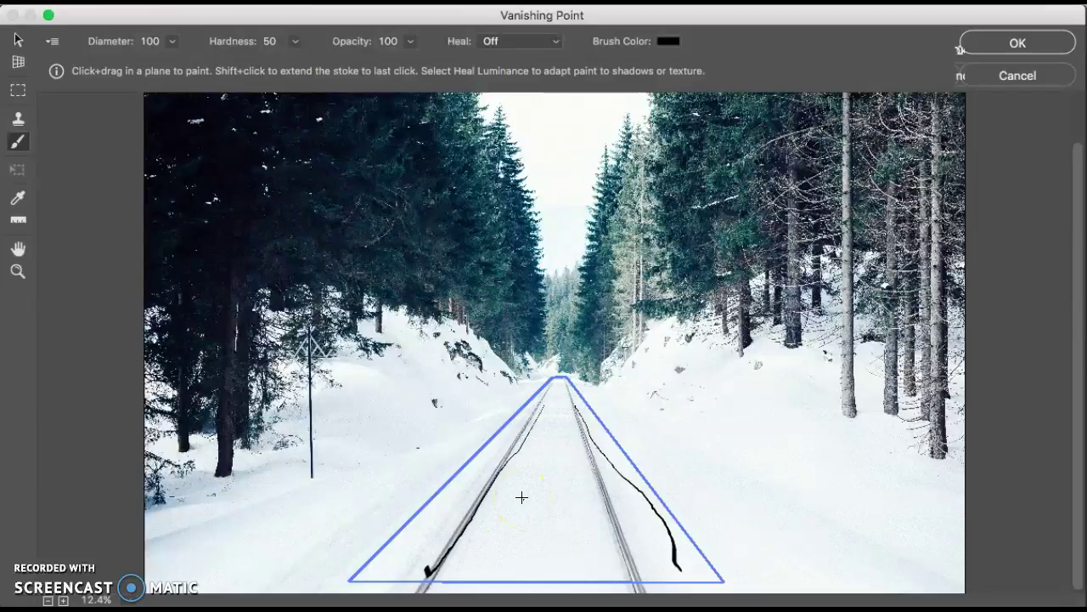
click(524, 461)
click(553, 457)
click(620, 473)
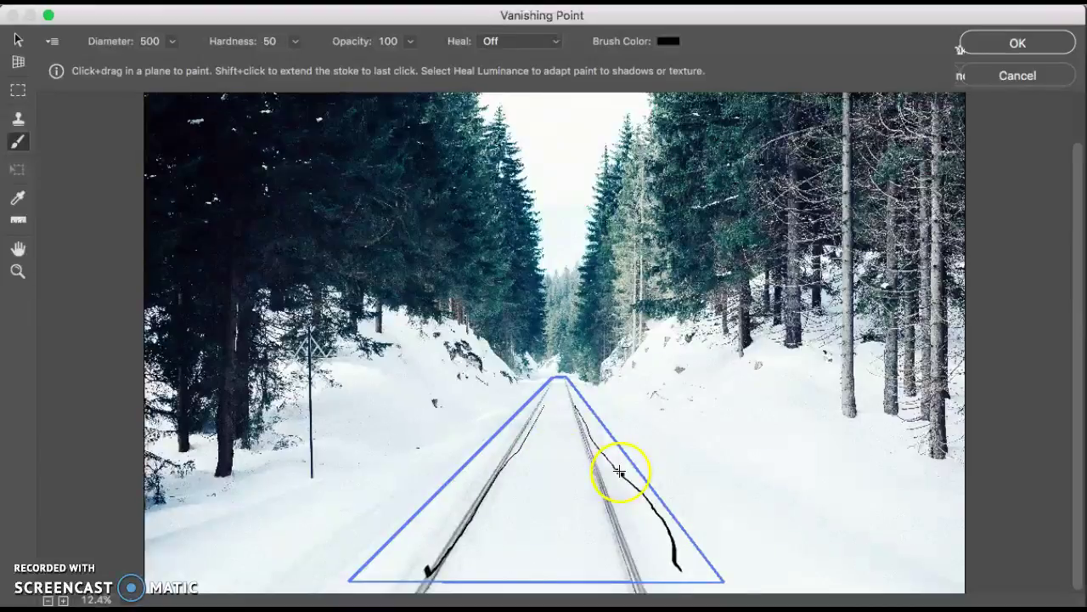
click(561, 396)
drag(562, 397, 678, 568)
click(559, 388)
drag(561, 384, 427, 565)
click(631, 550)
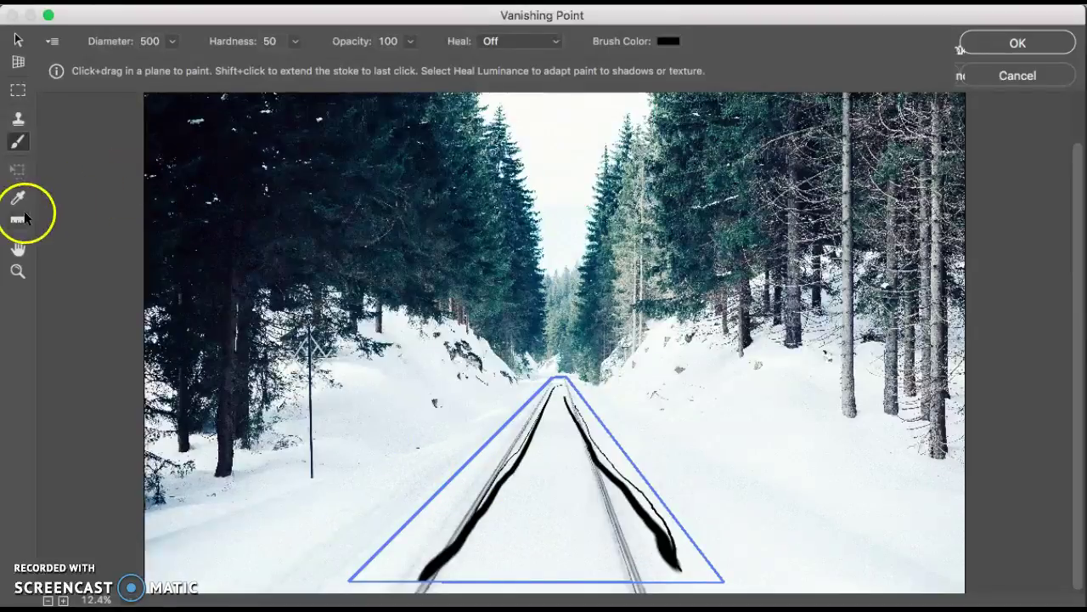
Sample a source point between the rails with the Stamp tool and clone a diameter-100 stroke down the right rail
click(18, 119)
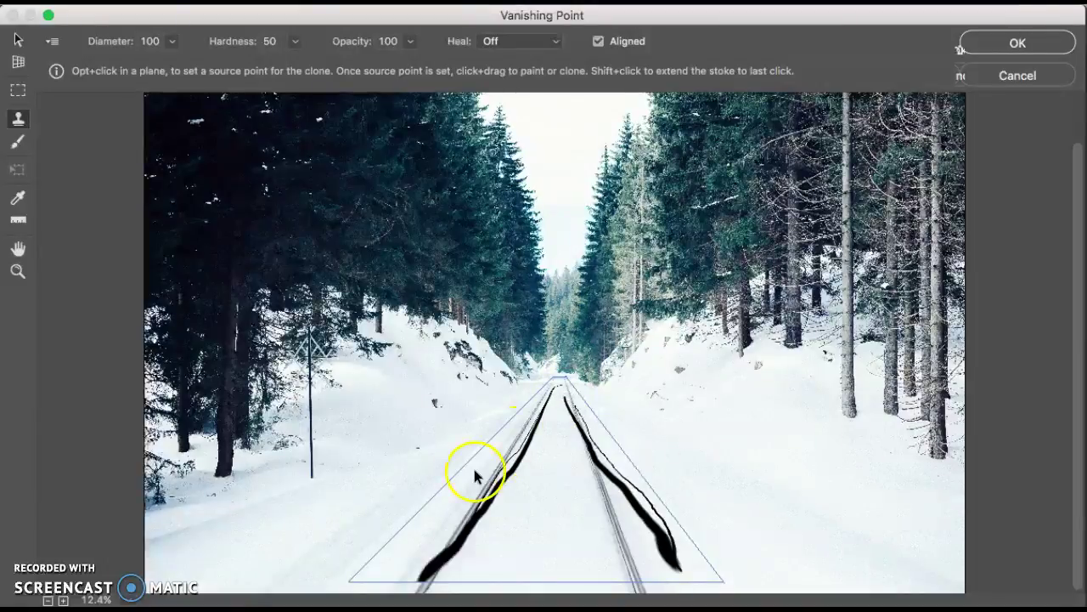
alt+click(541, 527)
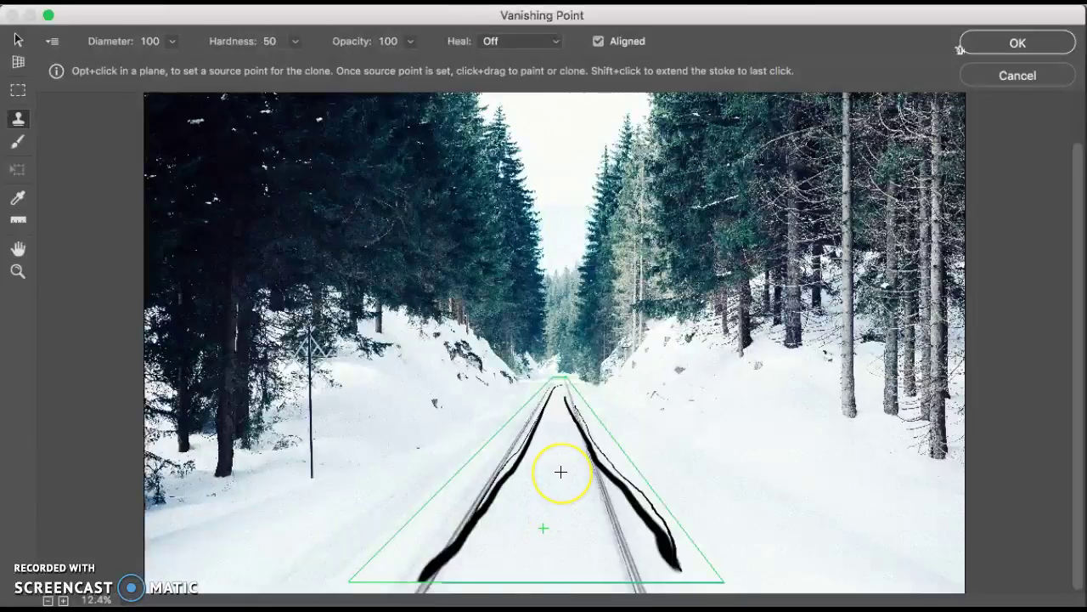
click(553, 401)
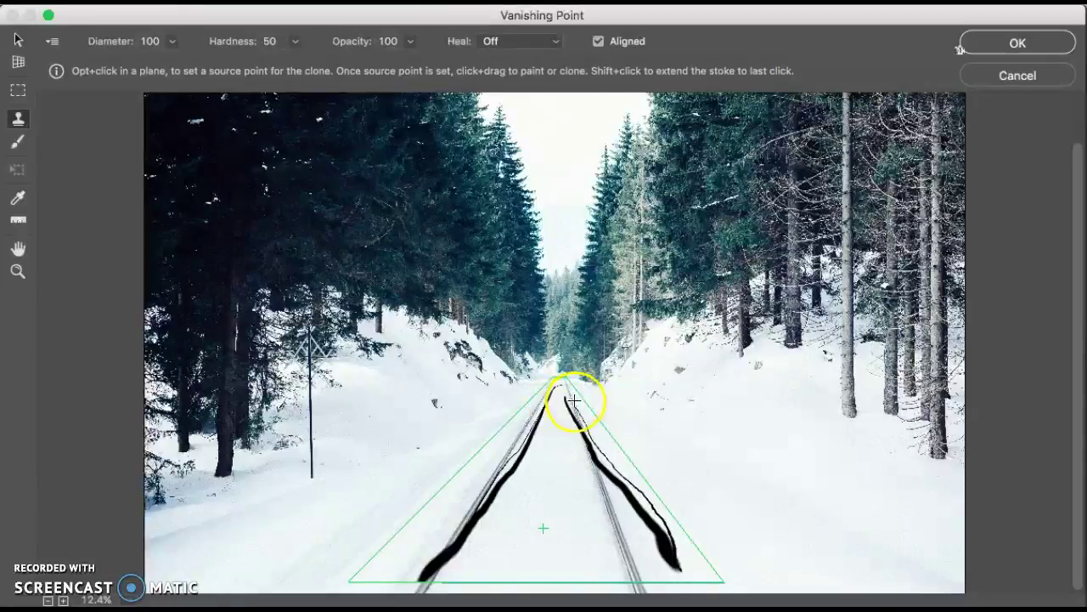
drag(566, 393, 652, 567)
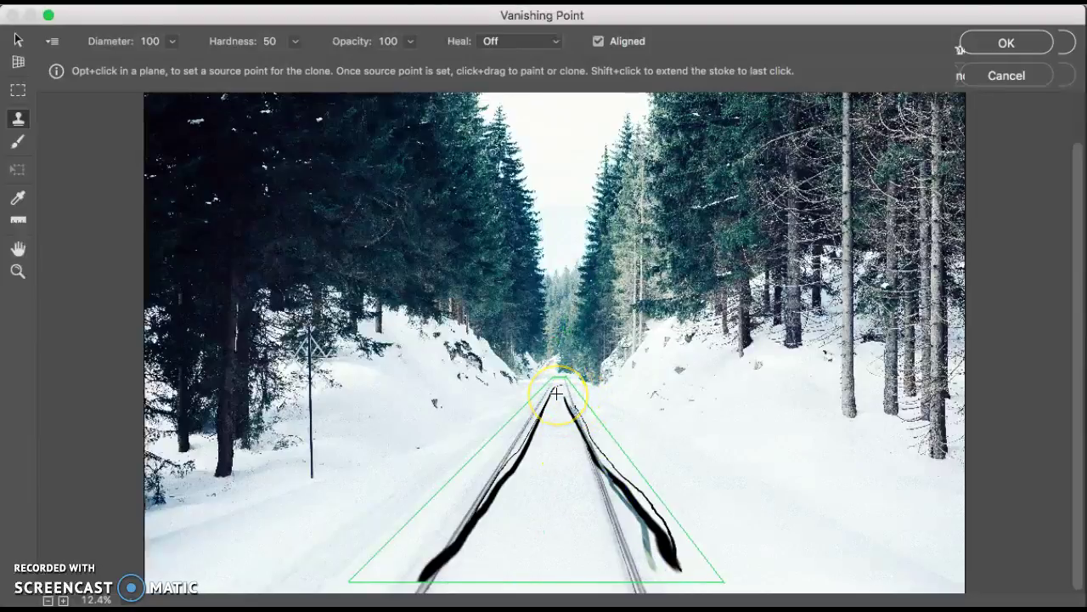
Set the Stamp diameter to 500, try cloning tree texture over the tracks' right half, and undo that cloning
key(bracketright)
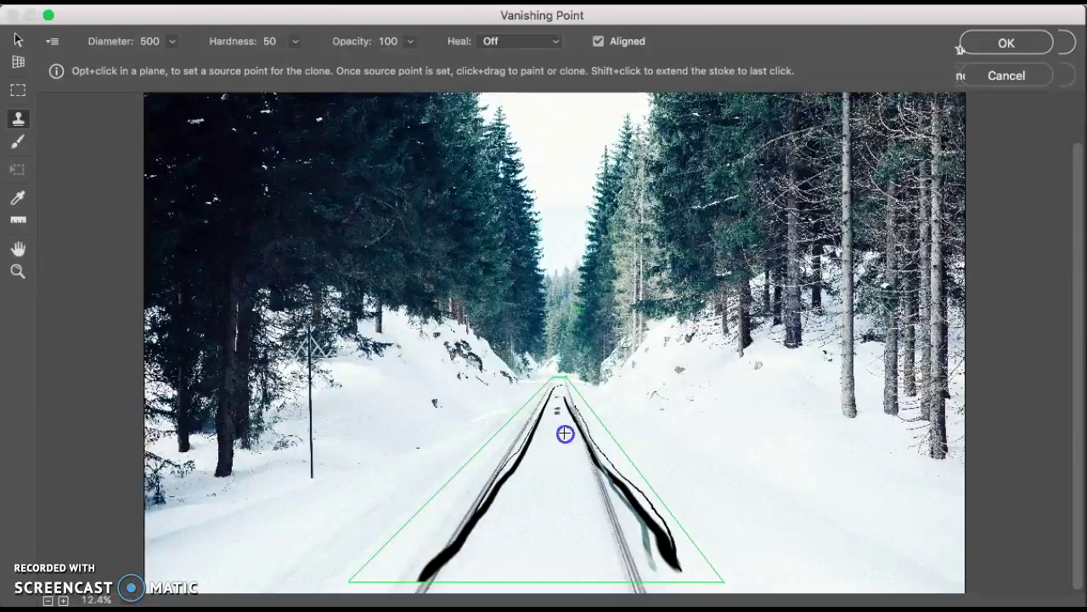
mouse_move(565, 434)
mouse_down()
mouse_move(600, 538)
mouse_move(569, 411)
mouse_move(623, 513)
mouse_move(669, 559)
mouse_move(635, 532)
mouse_move(555, 404)
mouse_move(608, 538)
mouse_move(563, 388)
mouse_move(566, 458)
mouse_move(555, 420)
mouse_move(532, 412)
mouse_move(516, 538)
mouse_move(548, 414)
mouse_move(533, 539)
mouse_move(548, 466)
mouse_move(570, 560)
mouse_move(550, 442)
mouse_move(610, 547)
mouse_move(558, 393)
mouse_move(690, 553)
mouse_move(576, 435)
mouse_move(616, 484)
mouse_move(571, 409)
mouse_move(693, 557)
mouse_move(559, 417)
mouse_move(554, 384)
mouse_move(599, 449)
mouse_move(570, 384)
mouse_move(624, 455)
mouse_move(579, 434)
mouse_move(564, 371)
mouse_move(580, 406)
mouse_up()
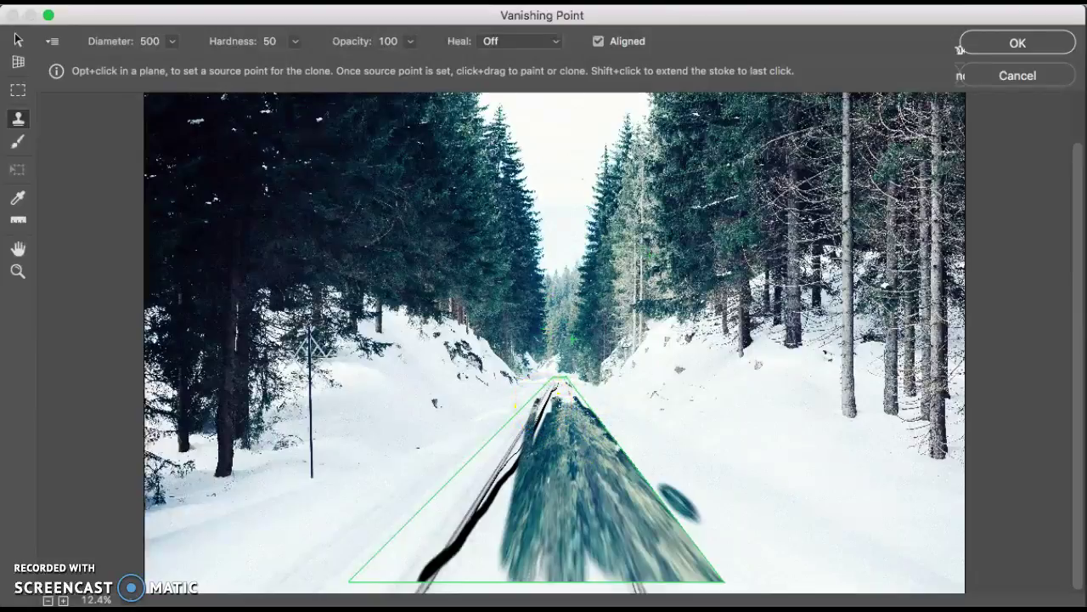
key(super+z)
Clone the tree texture in perspective over the left rail with the Stamp tool at diameter 500
mouse_move(557, 555)
mouse_down()
mouse_move(558, 445)
mouse_move(540, 510)
mouse_up()
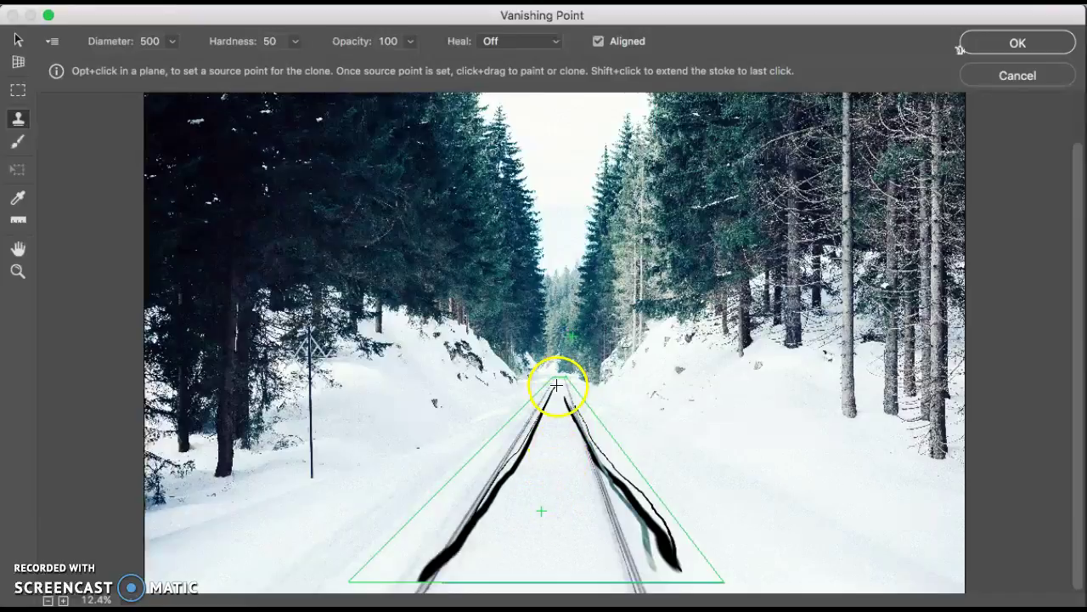
mouse_move(508, 469)
mouse_down()
mouse_move(434, 573)
mouse_move(552, 390)
mouse_move(490, 463)
mouse_up()
drag(553, 536, 542, 534)
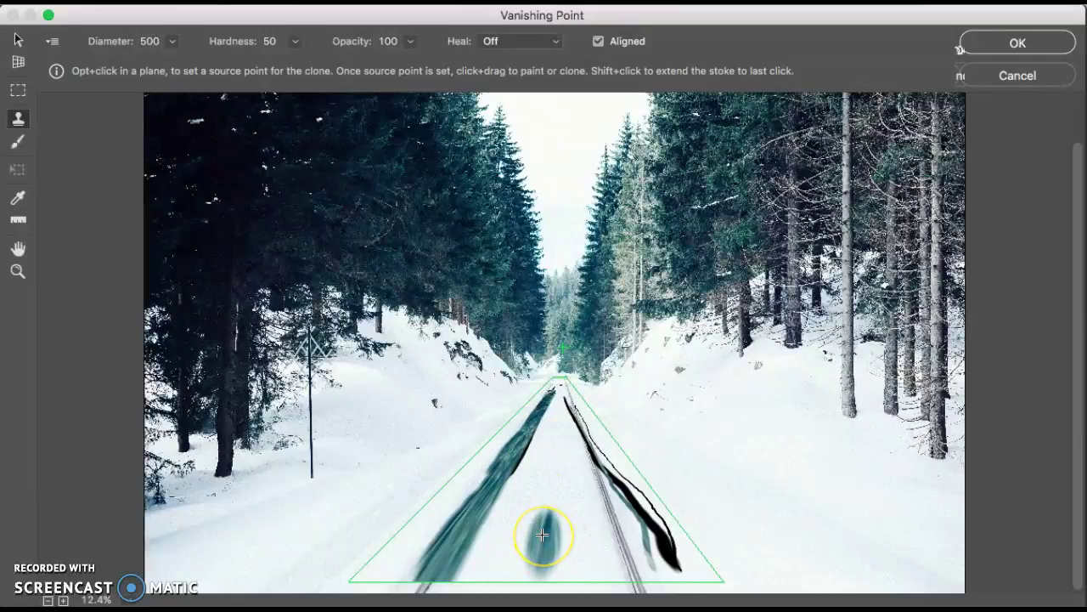
Clone the tree texture over the right rail and out to the plane's right edge, covering the black strokes
alt+click(542, 535)
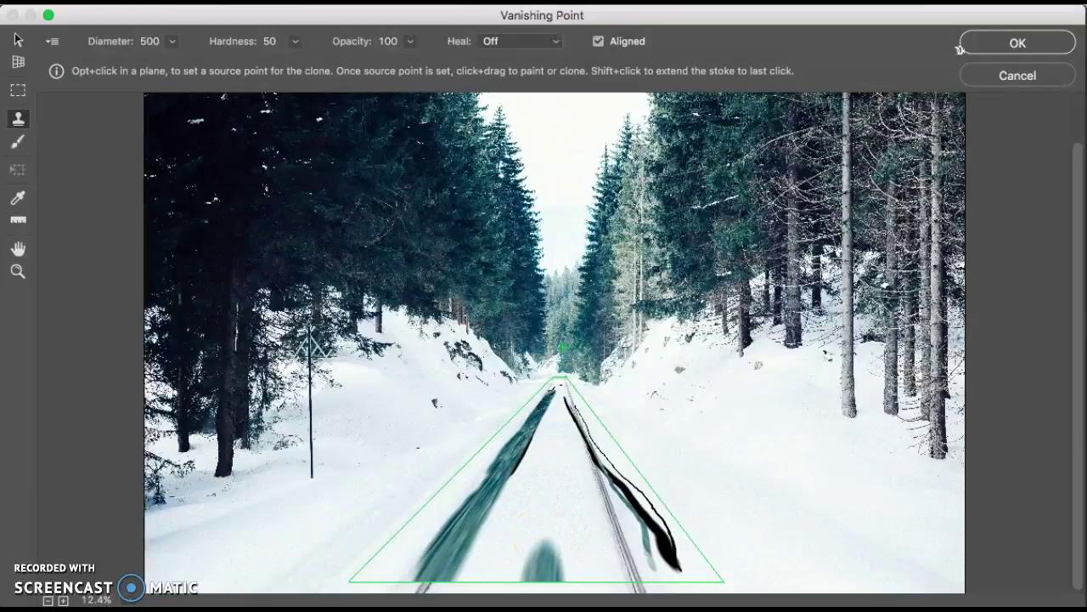
click(554, 531)
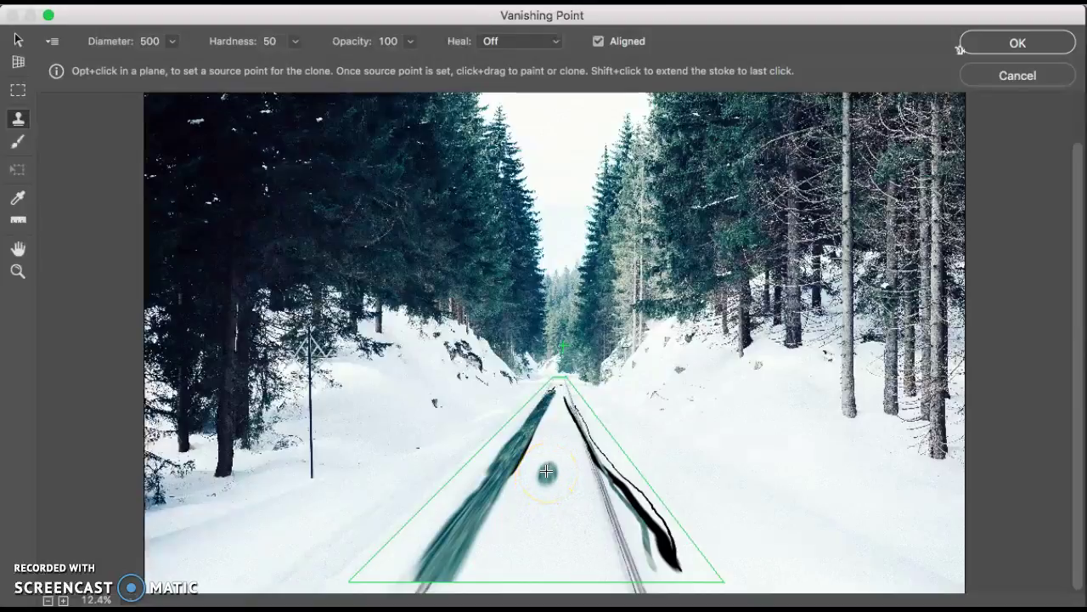
mouse_move(546, 471)
mouse_down()
mouse_move(569, 393)
mouse_move(624, 557)
mouse_up()
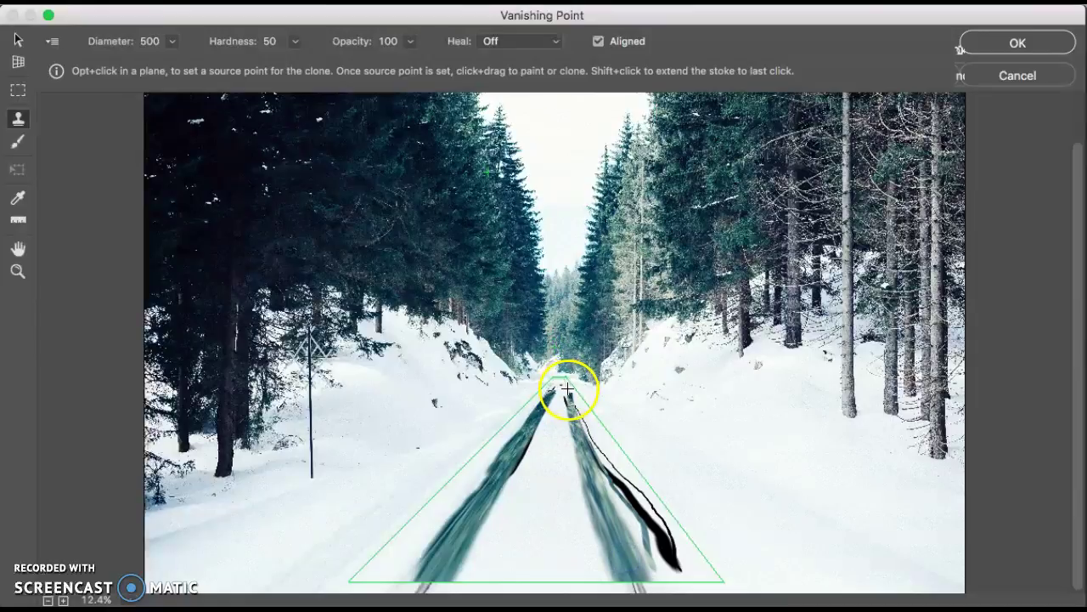
mouse_move(567, 390)
mouse_down()
mouse_move(604, 461)
mouse_move(680, 551)
mouse_move(617, 502)
mouse_up()
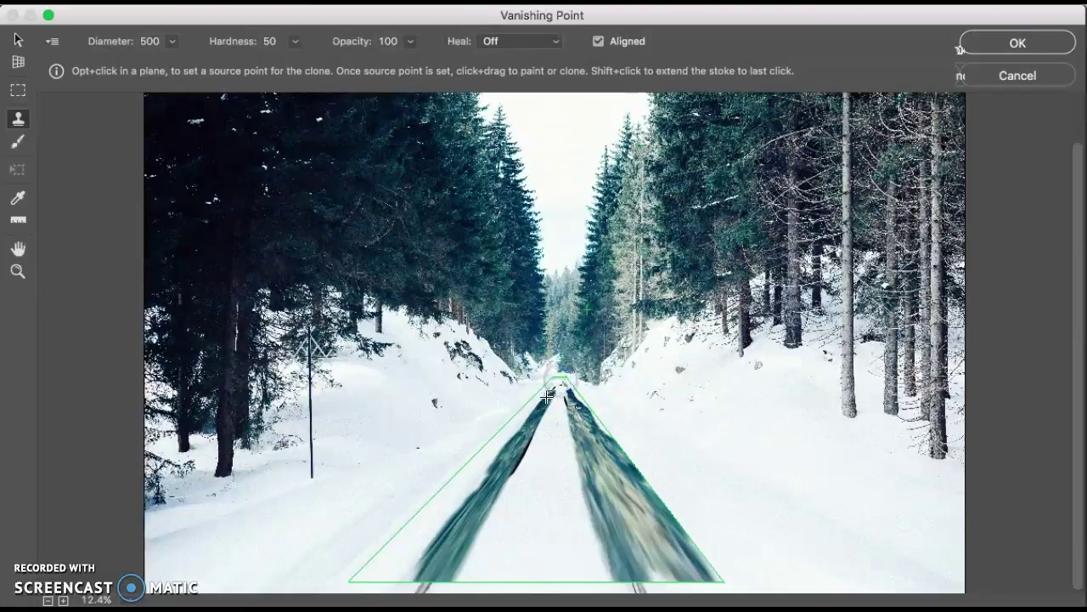
Clone the tree texture over the plane's remaining middle and left areas and apply the Vanishing Point result
mouse_move(532, 401)
mouse_down()
mouse_move(401, 573)
mouse_move(480, 451)
mouse_move(529, 399)
mouse_move(509, 434)
mouse_move(486, 452)
mouse_move(549, 382)
mouse_up()
mouse_move(420, 518)
mouse_down()
mouse_move(416, 545)
mouse_move(400, 539)
mouse_move(368, 568)
mouse_move(463, 483)
mouse_move(489, 438)
mouse_move(455, 486)
mouse_move(428, 499)
mouse_move(513, 408)
mouse_move(570, 393)
mouse_move(613, 492)
mouse_move(594, 421)
mouse_move(612, 430)
mouse_move(599, 427)
mouse_move(589, 391)
mouse_move(667, 559)
mouse_move(646, 575)
mouse_move(600, 543)
mouse_move(564, 438)
mouse_move(574, 549)
mouse_move(564, 441)
mouse_move(551, 417)
mouse_move(525, 527)
mouse_move(552, 395)
mouse_move(463, 573)
mouse_move(502, 509)
mouse_move(522, 434)
mouse_move(550, 411)
mouse_move(522, 478)
mouse_move(545, 417)
mouse_move(544, 532)
mouse_move(563, 430)
mouse_move(548, 568)
mouse_move(580, 557)
mouse_move(568, 520)
mouse_move(576, 572)
mouse_move(539, 554)
mouse_move(482, 574)
mouse_move(507, 544)
mouse_up()
click(540, 426)
drag(541, 426, 558, 382)
click(701, 486)
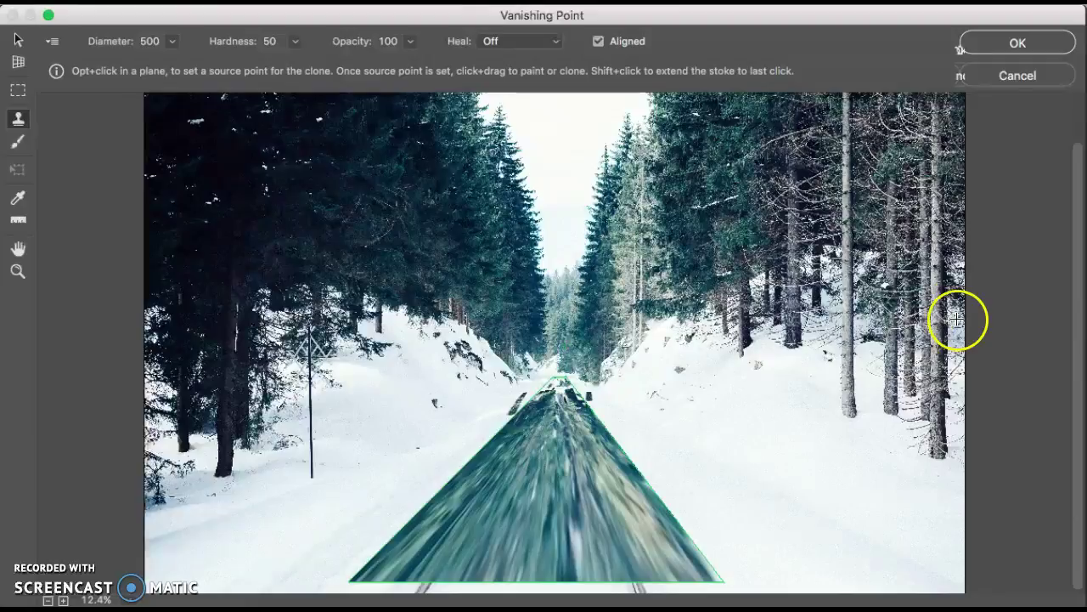
click(1023, 40)
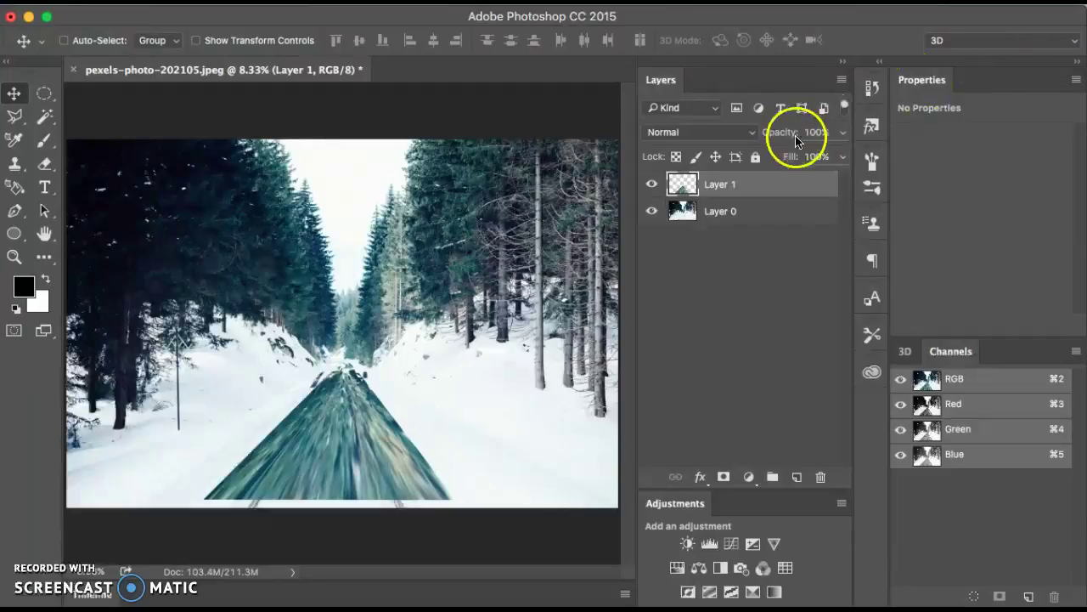
Toggle the visibility of Layer 1 to compare the photo with and without the cloned texture
click(652, 184)
click(650, 185)
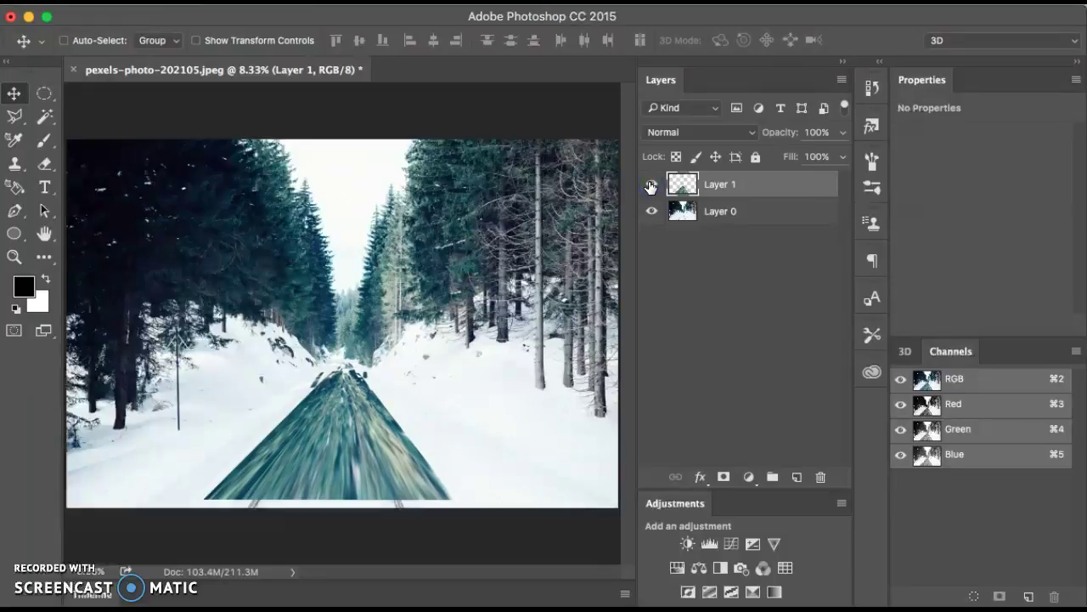